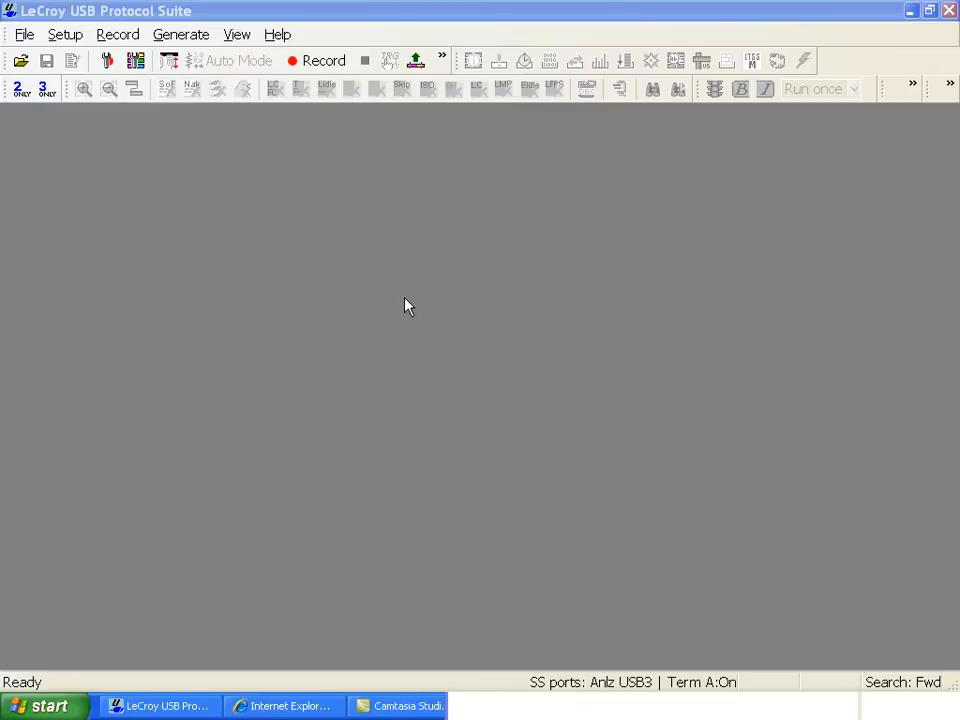
Keep Snapshot recording and enlarge the buffer to 28.800 MB in Recording Options
left_click(108, 62)
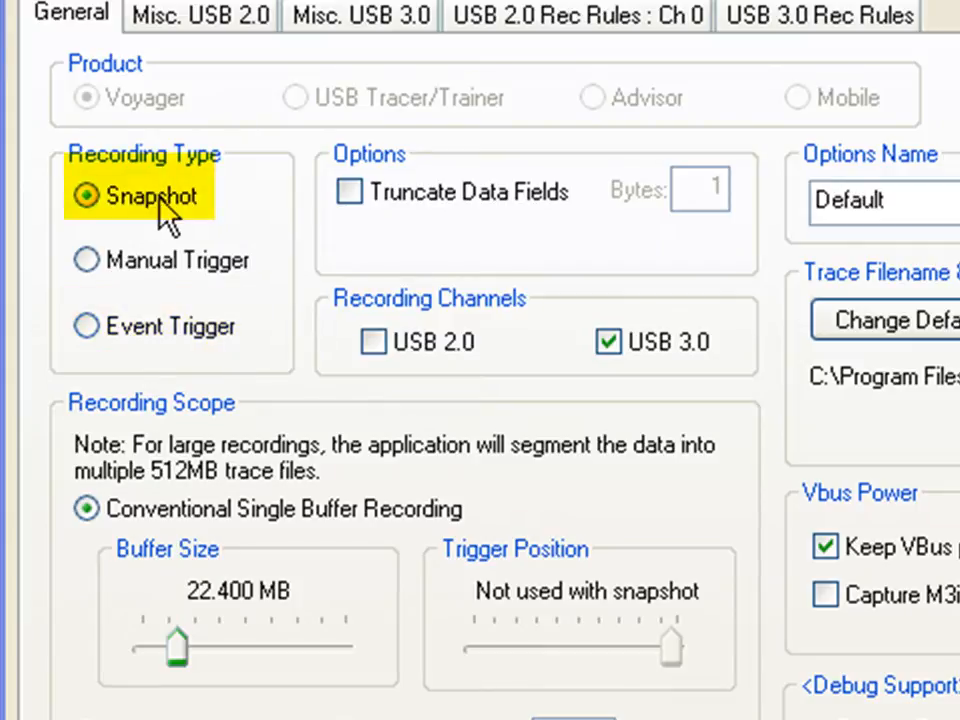
left_click_drag(176, 655, 188, 655)
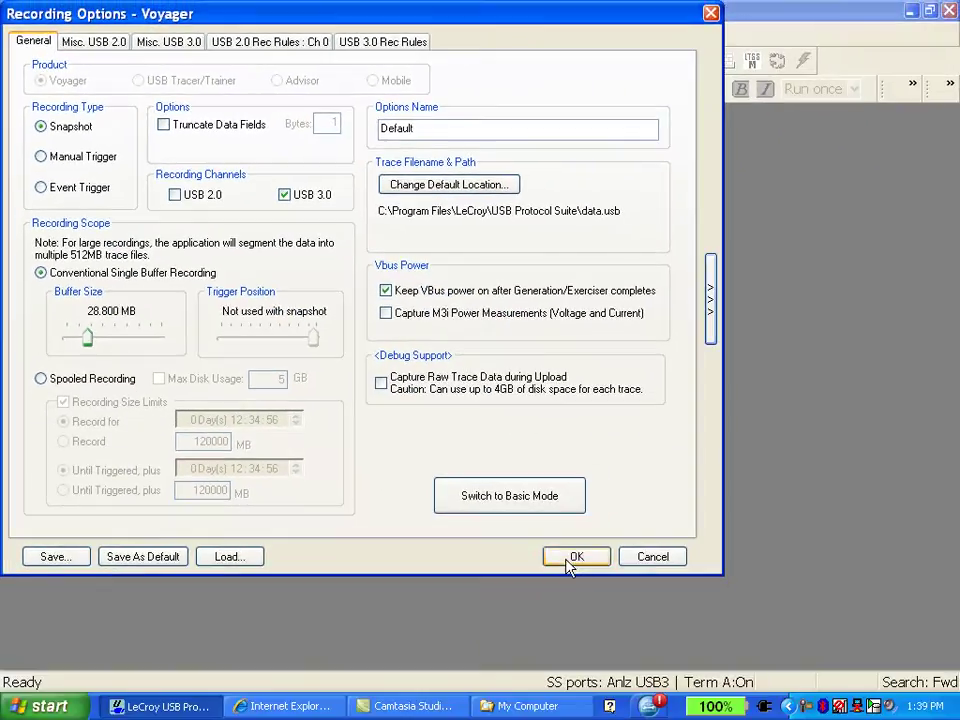
left_click(574, 559)
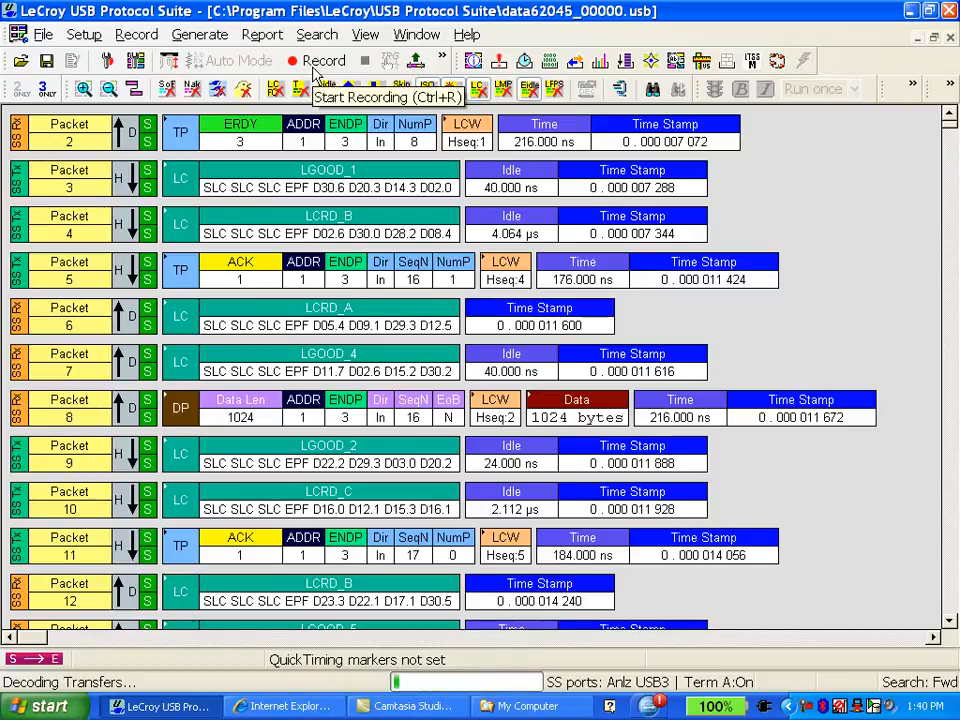
scroll(315, 75, "down", 2)
scroll(330, 100, "down", 2)
scroll(337, 105, "down", 2)
scroll(337, 105, "down", 2)
scroll(337, 105, "down", 2)
scroll(337, 105, "down", 2)
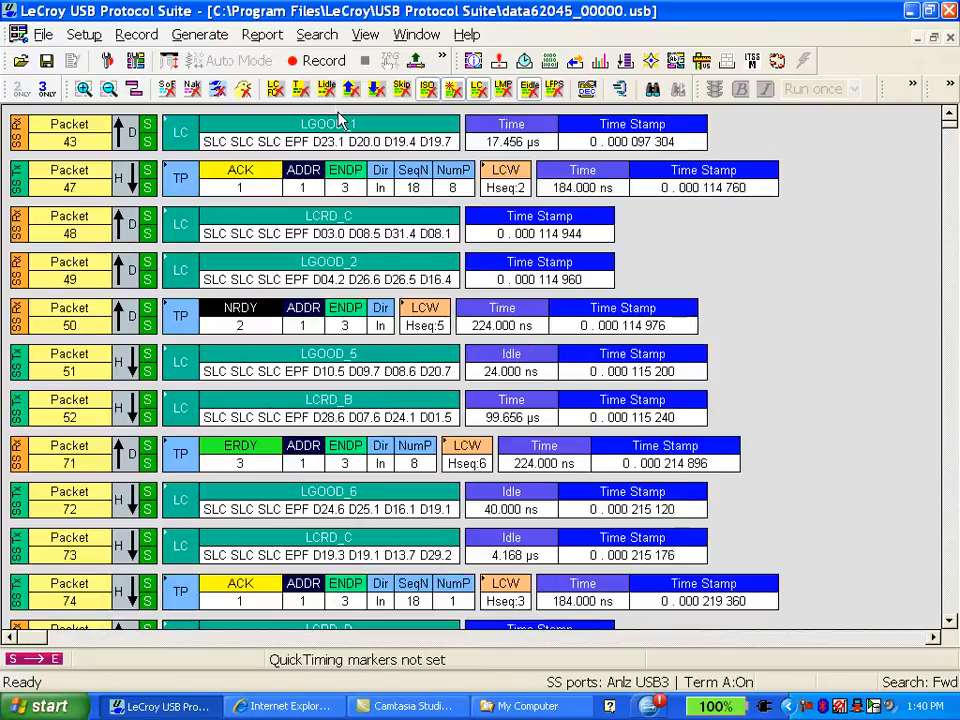
scroll(340, 120, "down", 2)
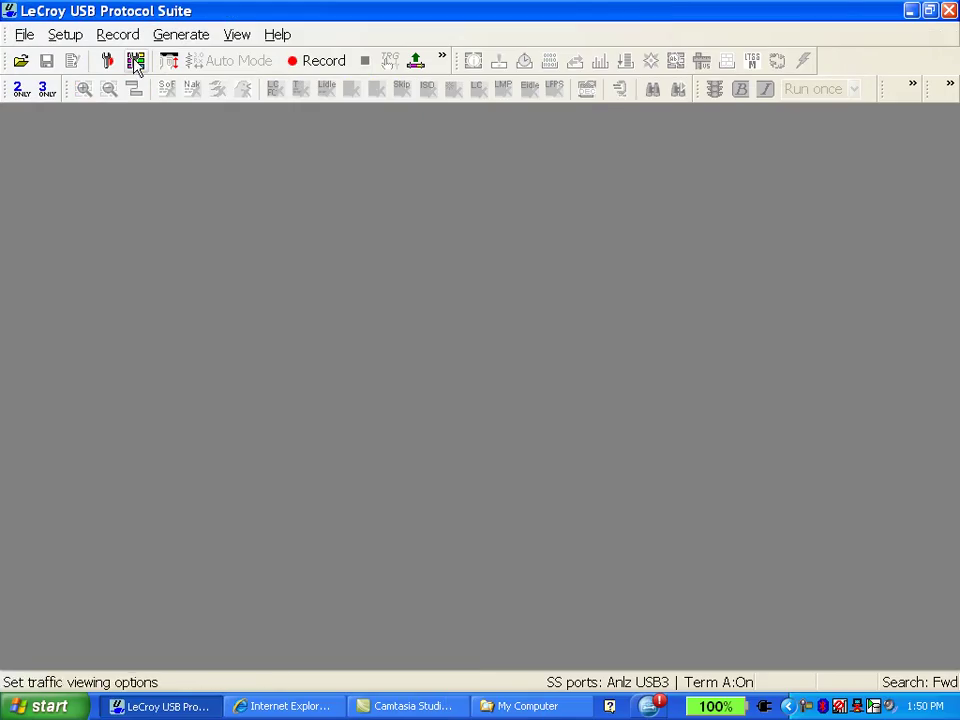
Choose Manual Trigger with a 57.600 MB buffer and 1% post-triggering
left_click(135, 62)
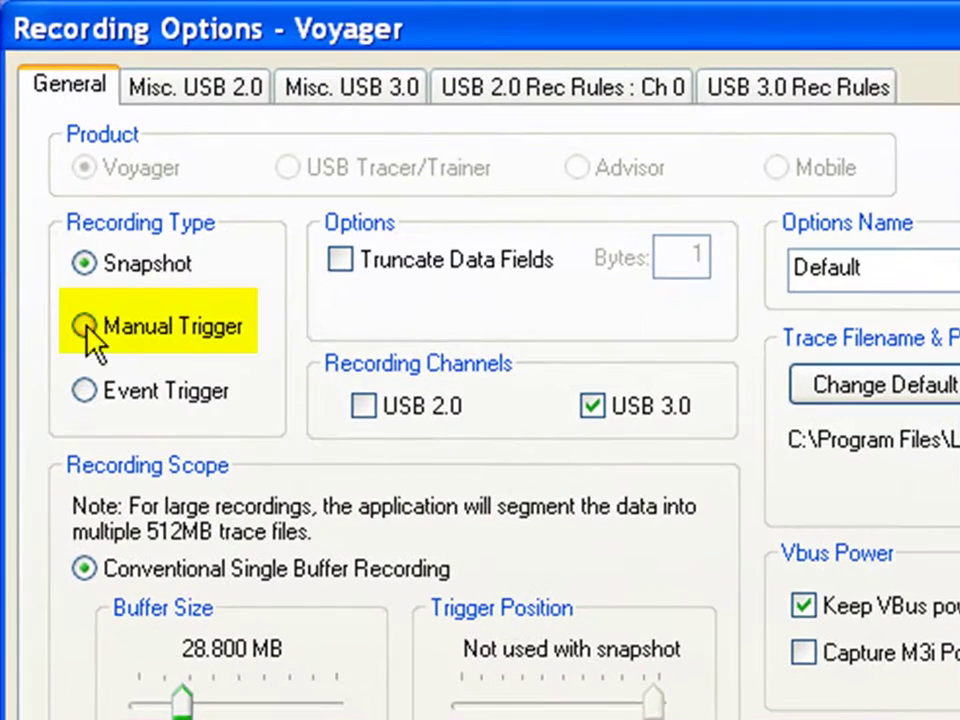
left_click(83, 326)
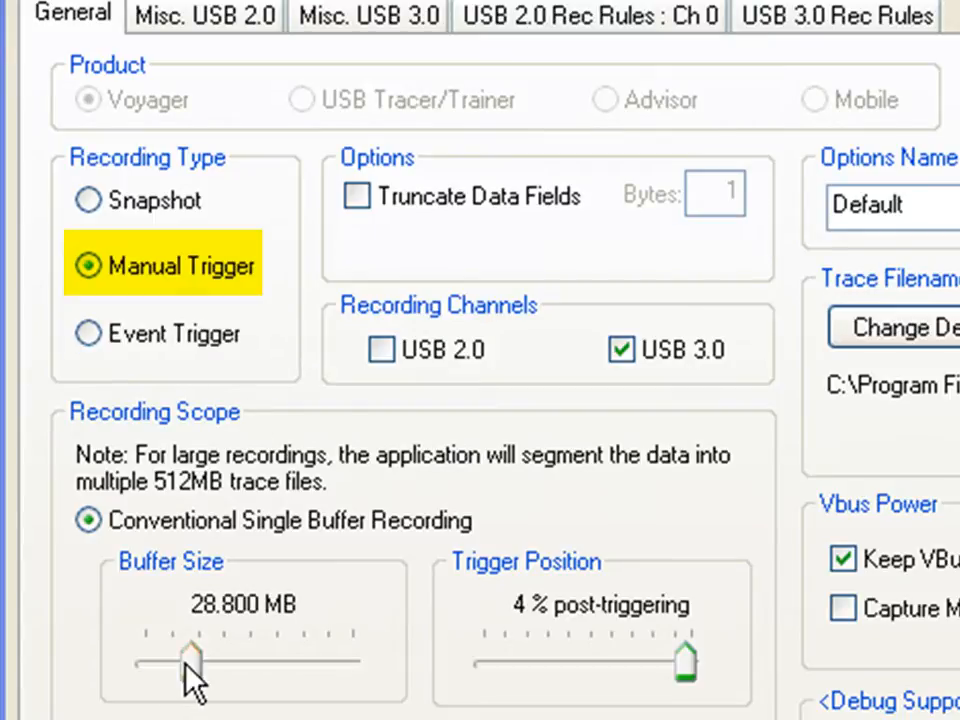
left_click_drag(190, 665, 215, 668)
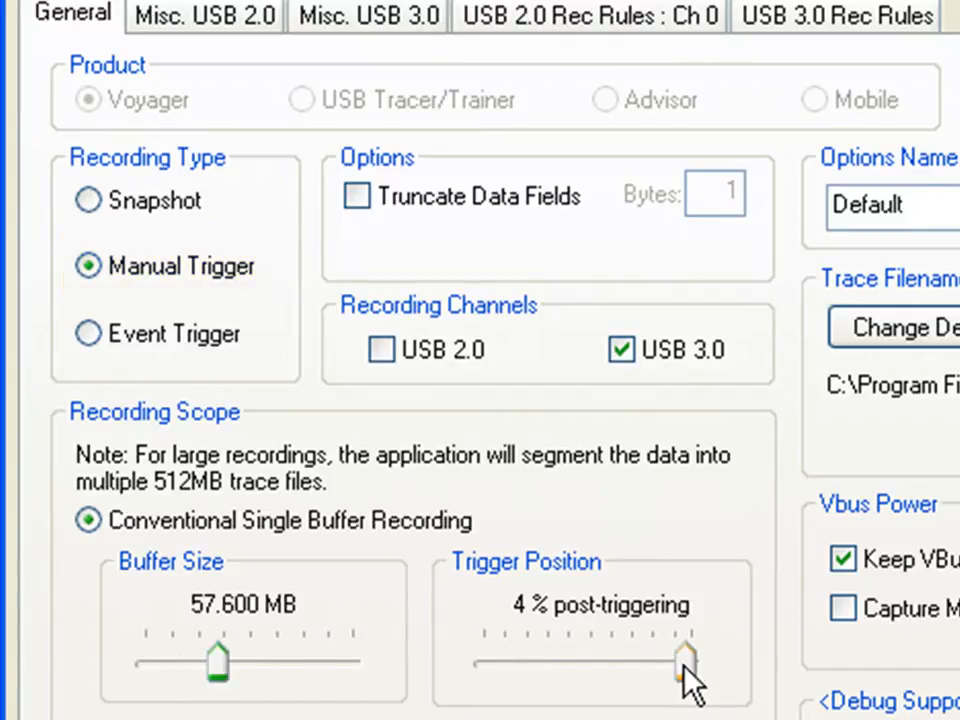
mouse_move(686, 668)
left_mouse_down()
mouse_move(565, 660)
mouse_move(692, 665)
left_mouse_up()
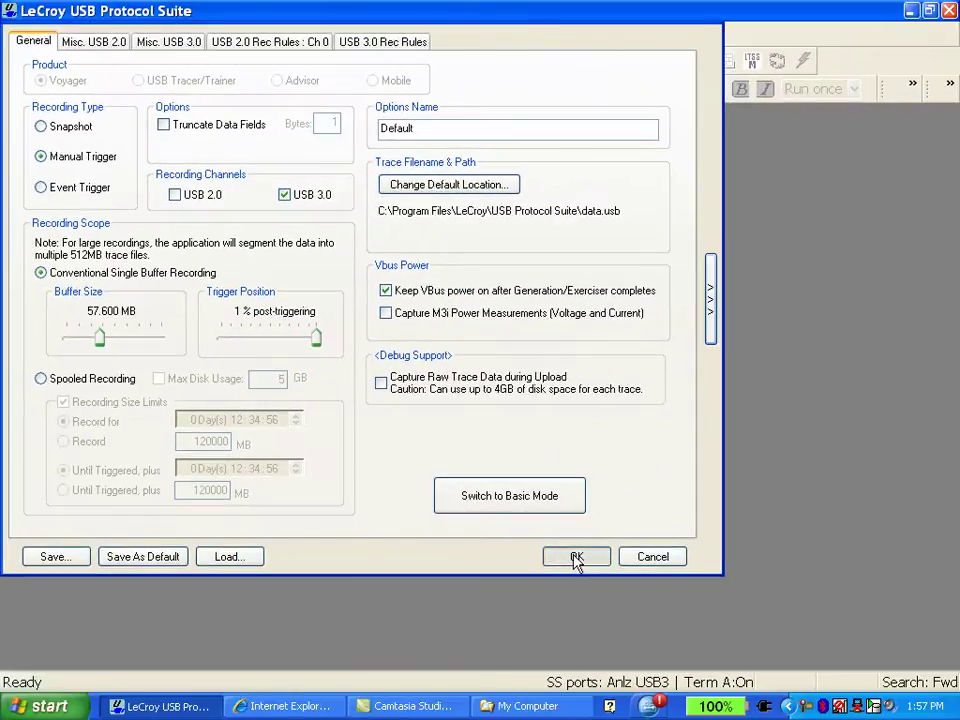
Apply the settings, record until manually stopped, review the uploaded trace and close it
left_click(577, 557)
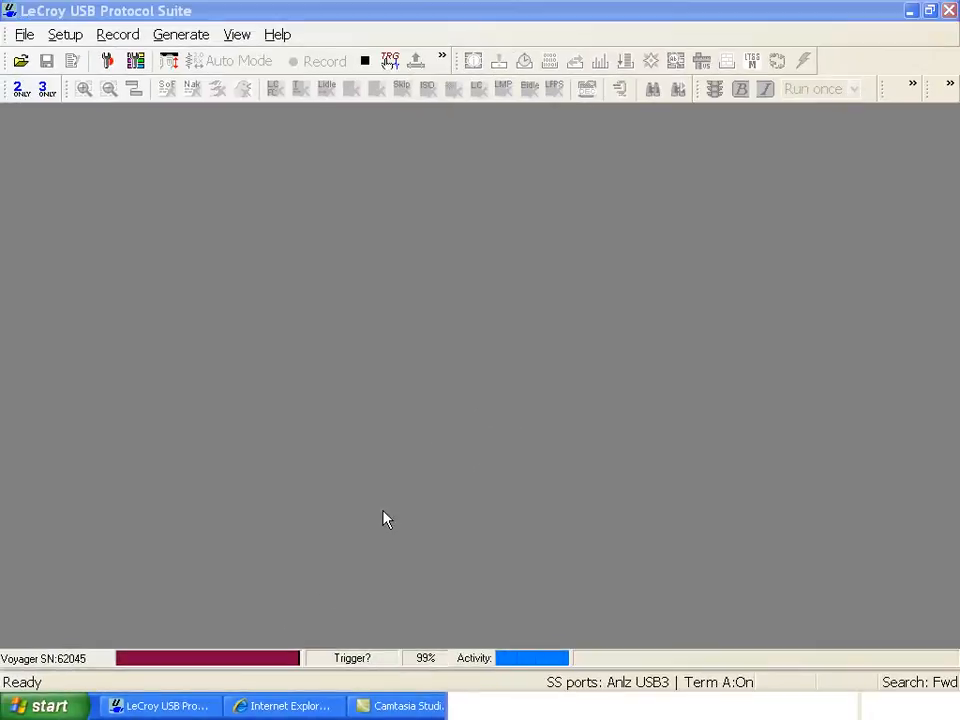
left_click(364, 61)
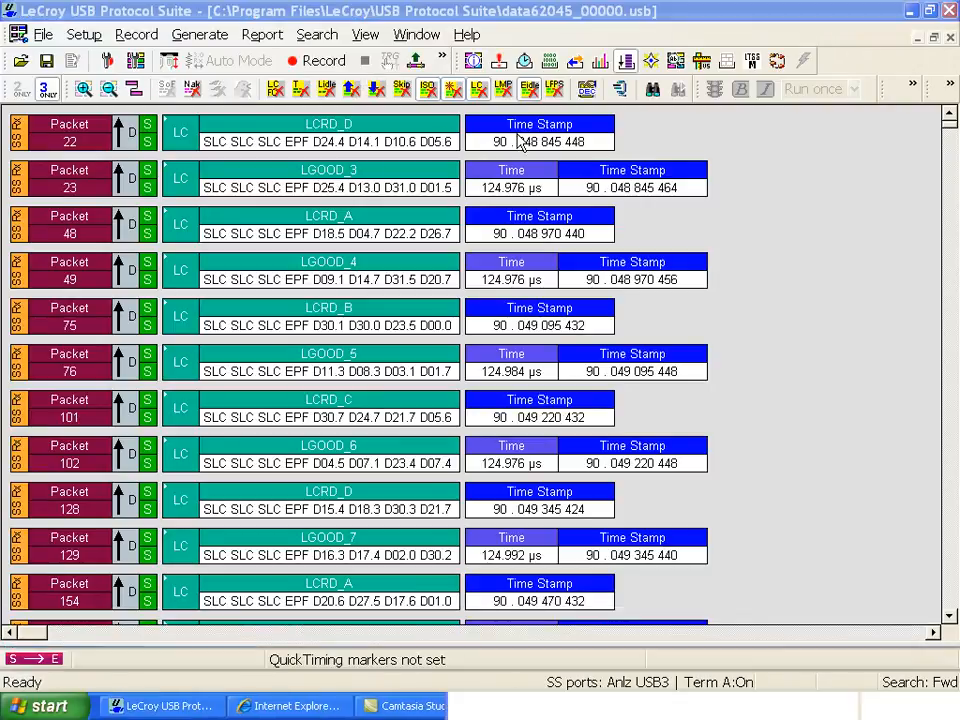
left_click(951, 37)
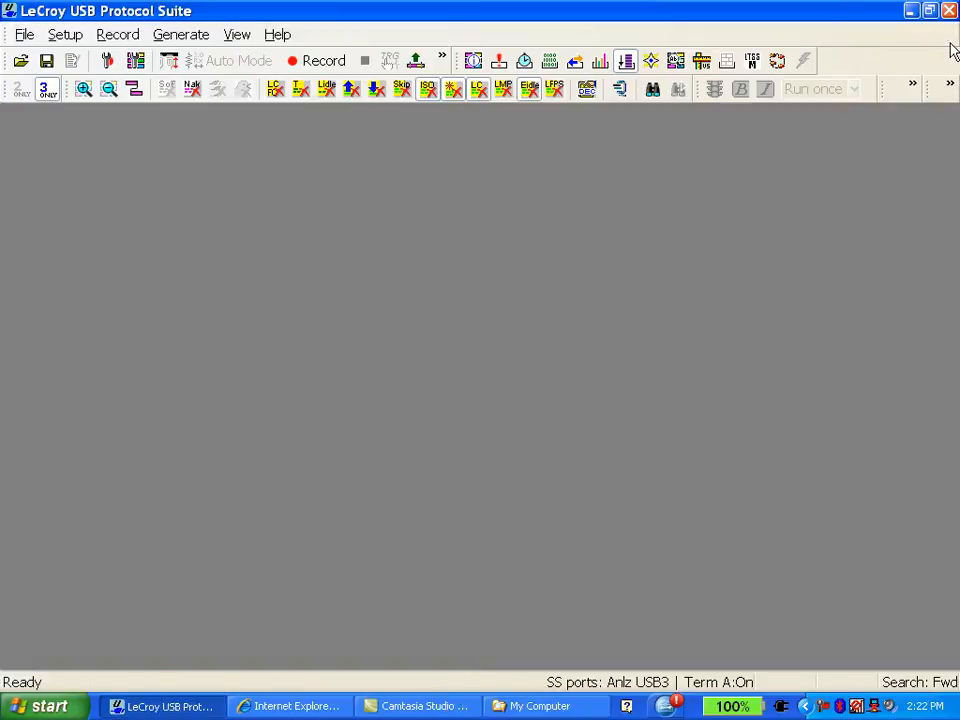
Choose Event Trigger with a 20.800 MB buffer and 60% post-triggering
left_click(107, 60)
left_click_drag(167, 13, 181, 24)
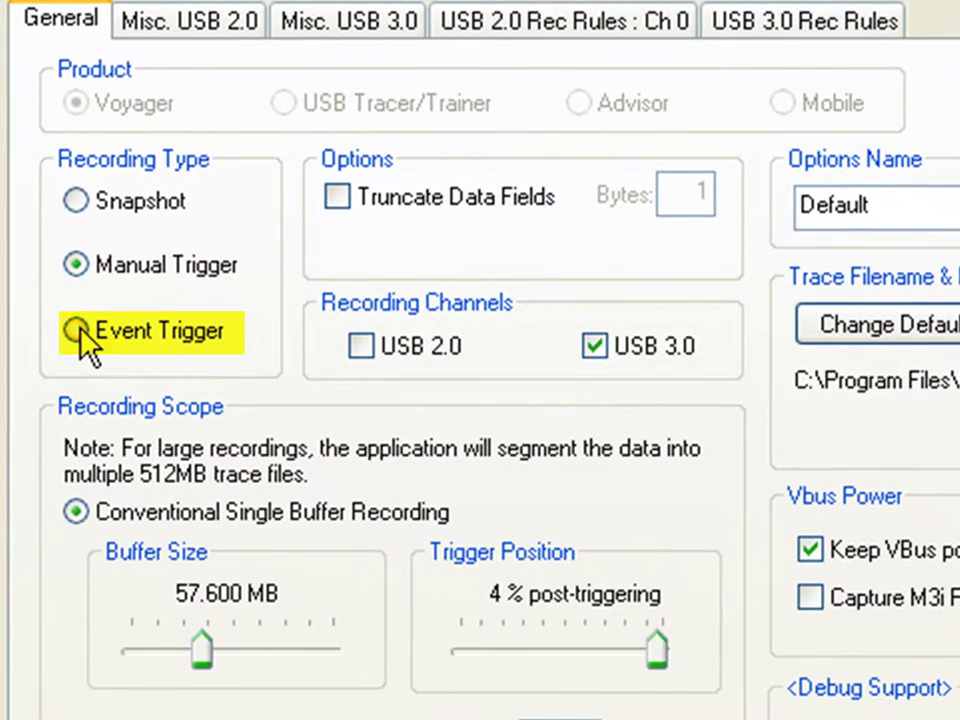
left_click(53, 197)
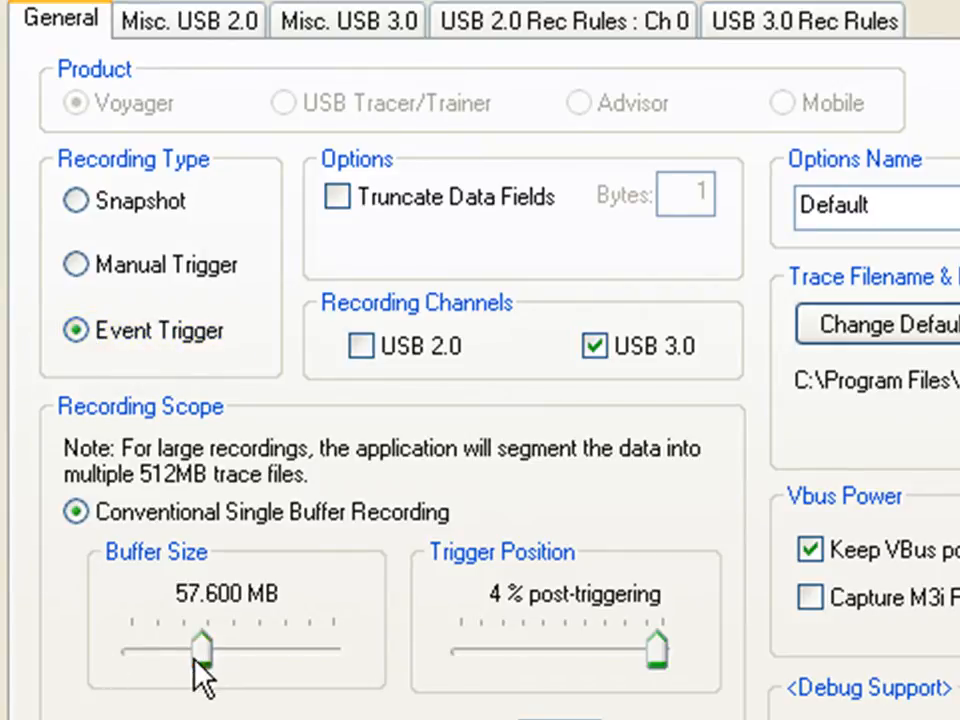
left_click_drag(203, 655, 163, 655)
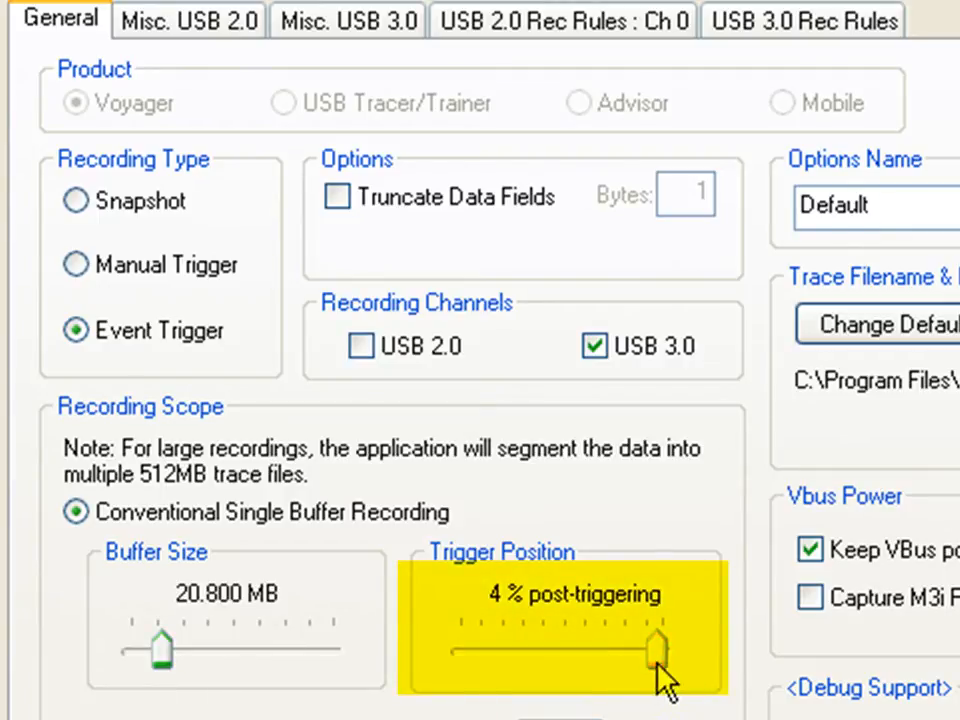
mouse_move(662, 655)
left_mouse_down()
mouse_move(488, 655)
mouse_move(658, 655)
mouse_move(540, 655)
left_mouse_up()
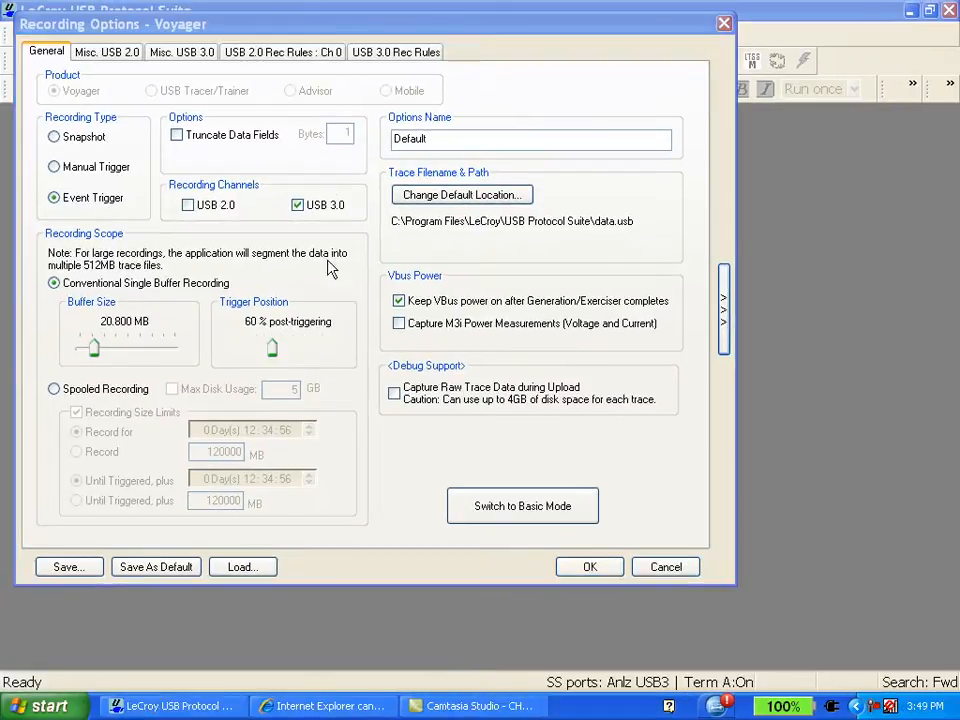
In USB 3.0 Rec Rules, place Type (LMP) as a sequence event and start adding a new event
left_click(396, 52)
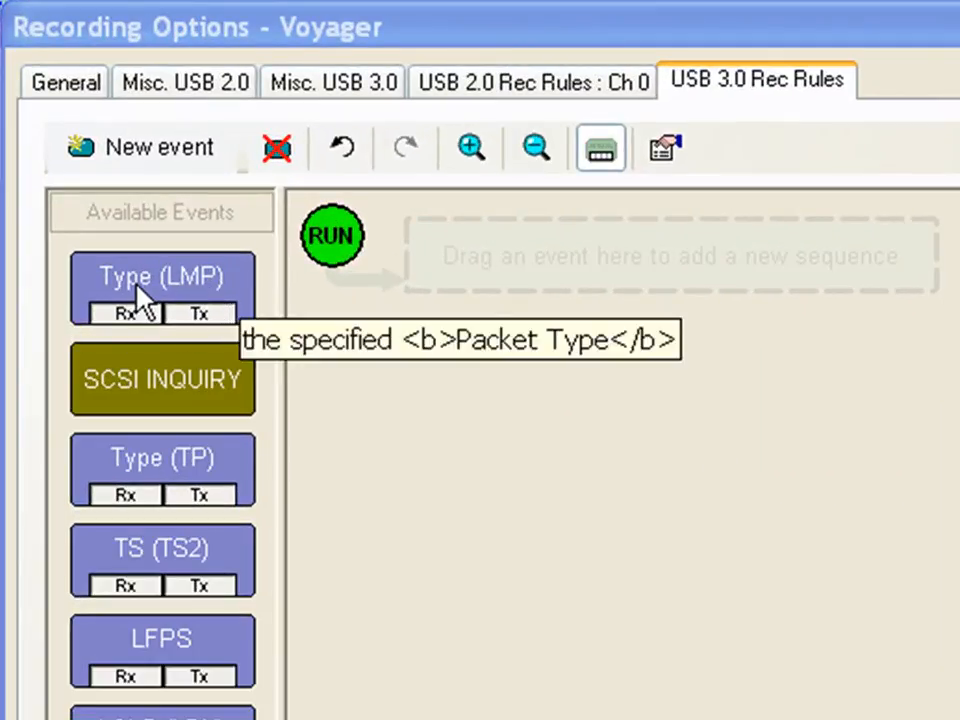
left_click_drag(140, 285, 550, 300)
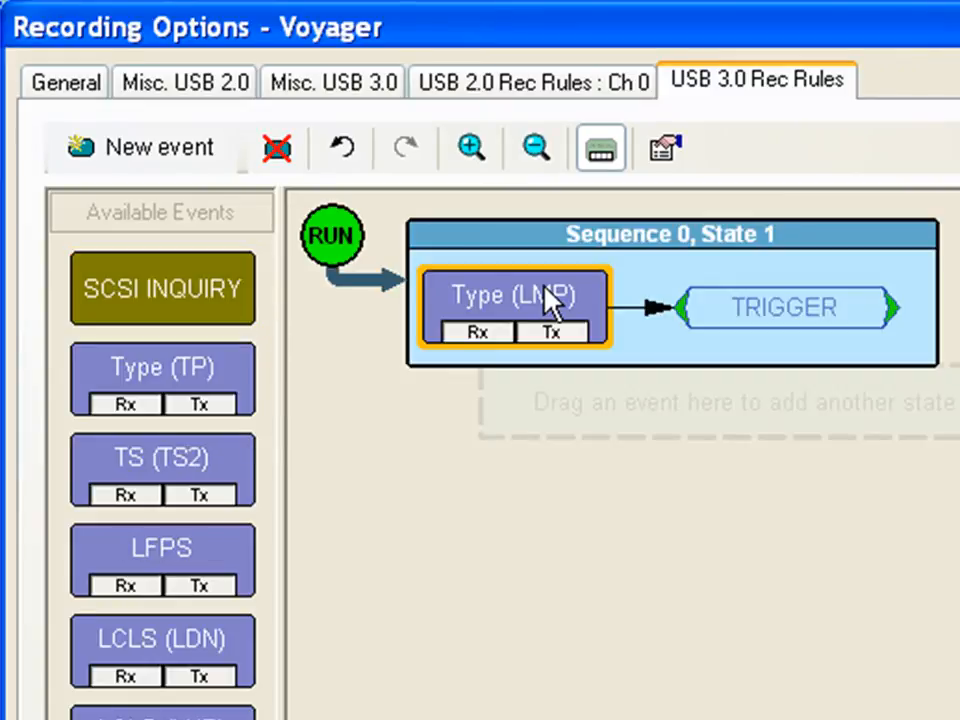
left_click(738, 355)
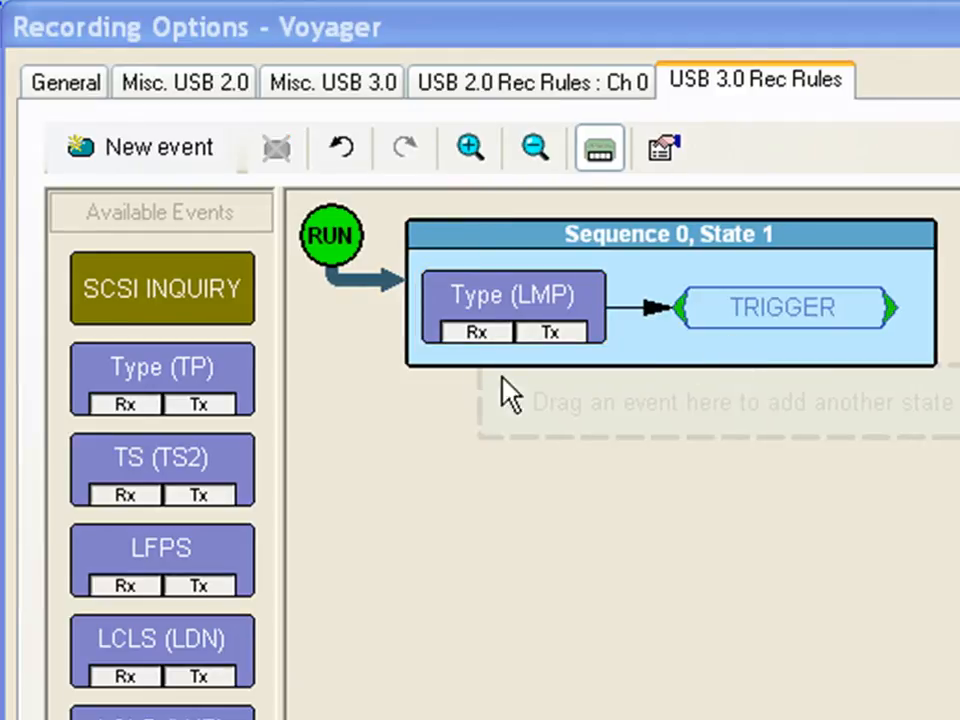
left_click(160, 148)
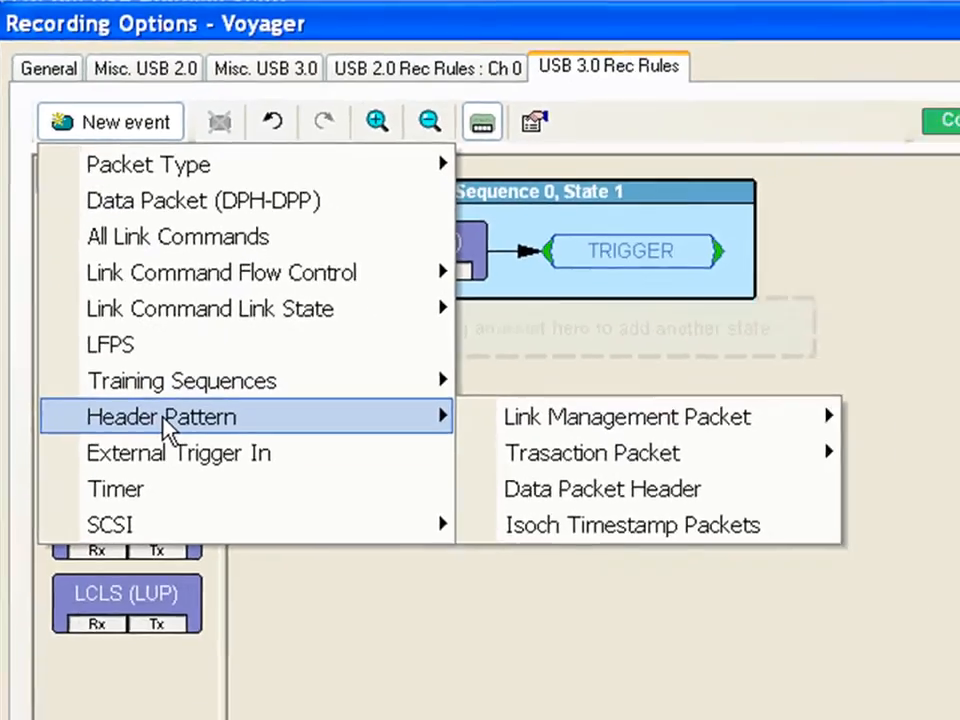
mouse_move(133, 342)
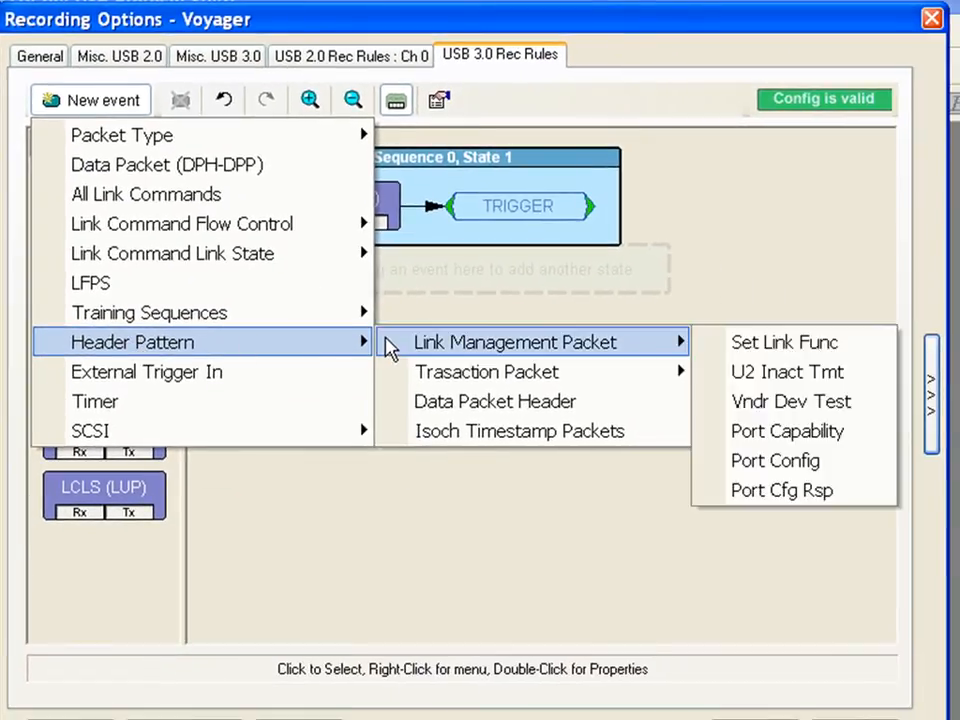
mouse_move(487, 372)
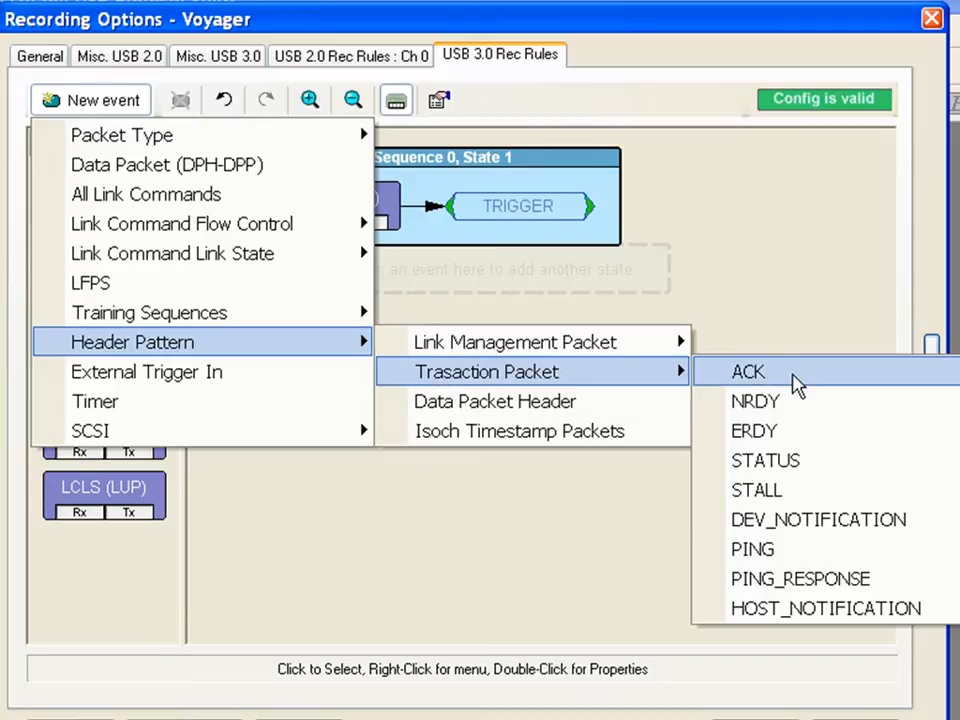
Add a TP(ACK) event matching NumP 0 with the Tx channel excluded
left_click(793, 372)
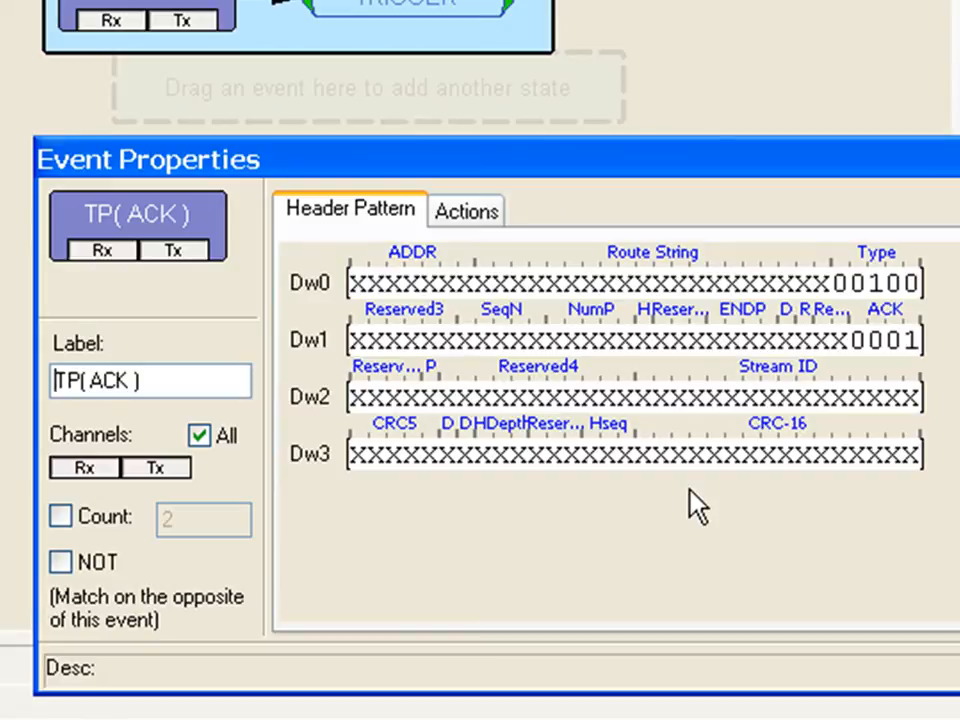
left_click(595, 341)
type("0")
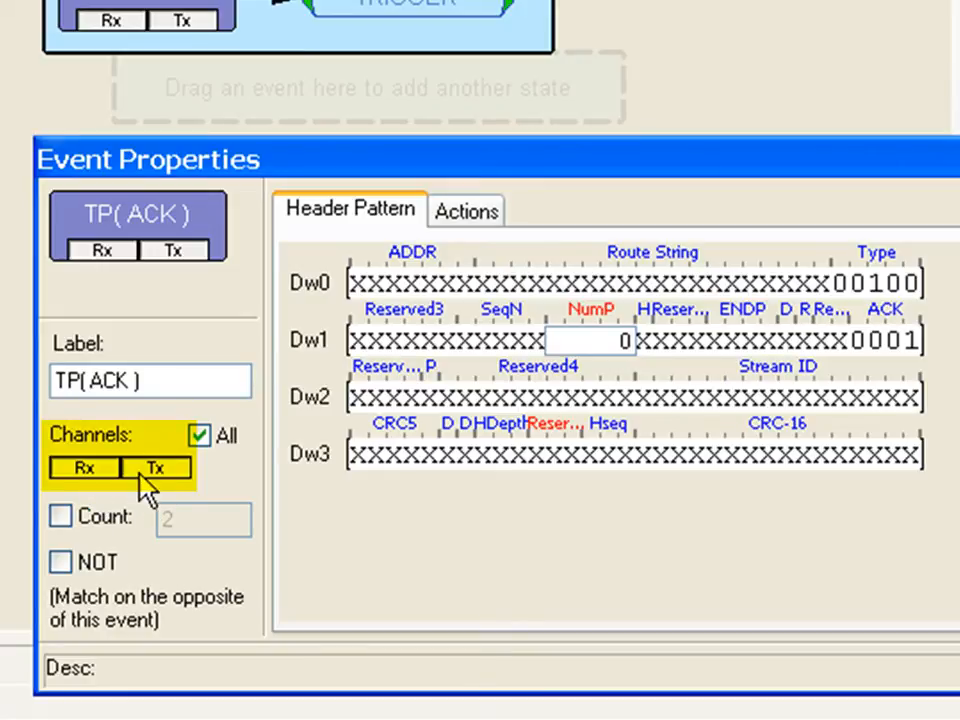
left_click(157, 469)
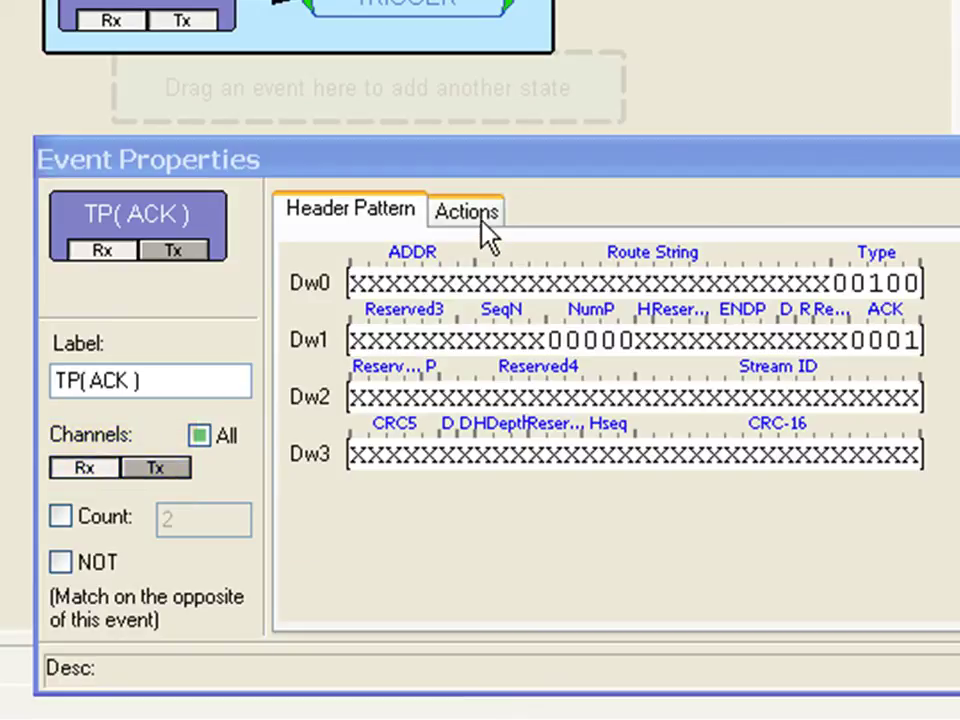
Enable Trigger Analyzer on the TP(ACK) event's Actions settings
left_click(466, 211)
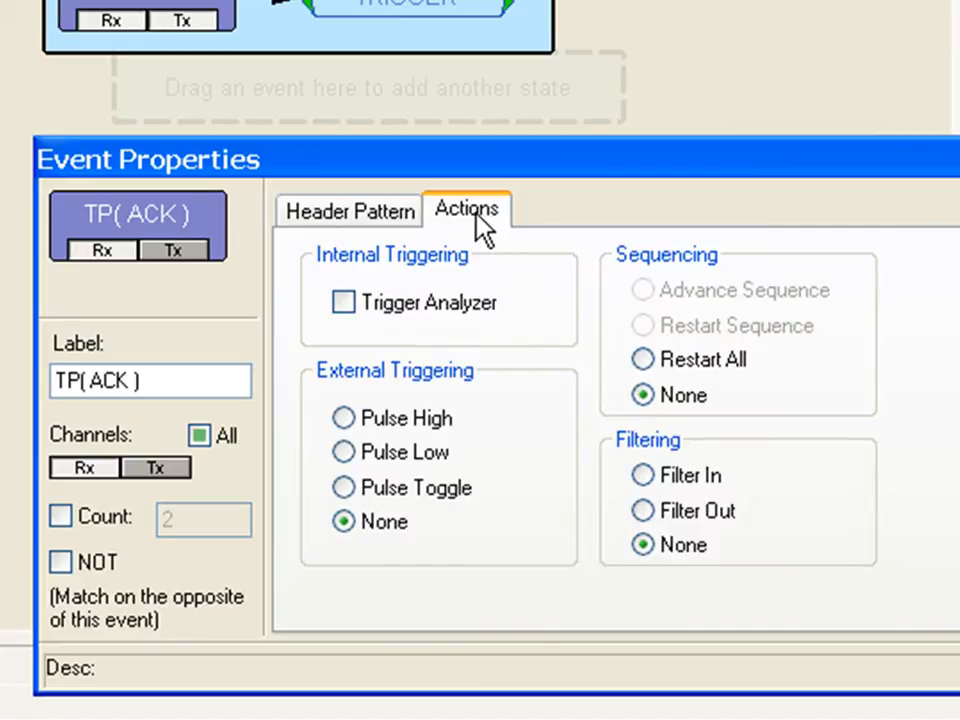
left_click(344, 302)
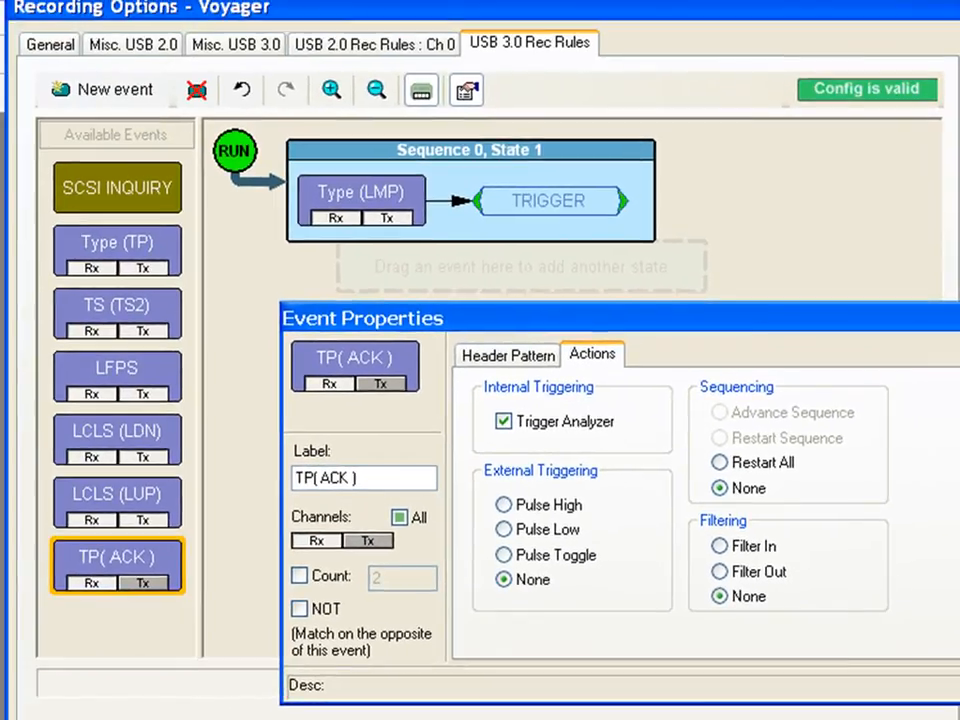
key("Escape")
Delete the Type (LMP) event from the sequence and place TP(ACK) in its state
left_click(390, 192)
key("Delete")
mouse_move(92, 575)
left_mouse_down()
mouse_move(185, 535)
mouse_move(390, 170)
left_mouse_up()
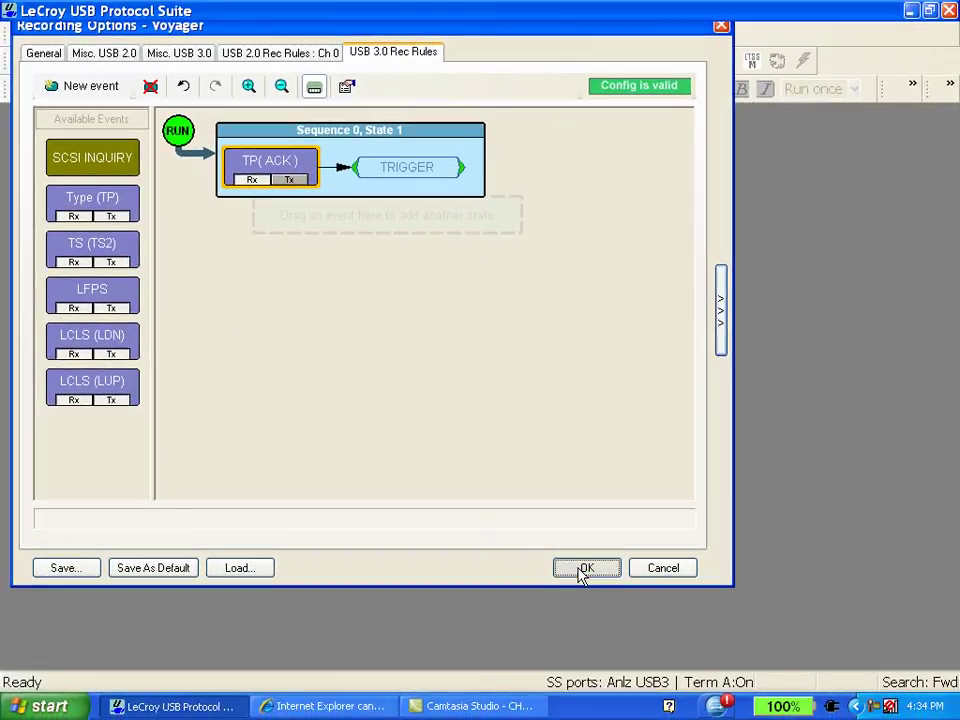
Accept the options, record a trace triggered on the ACK, then close the trace
left_click(643, 616)
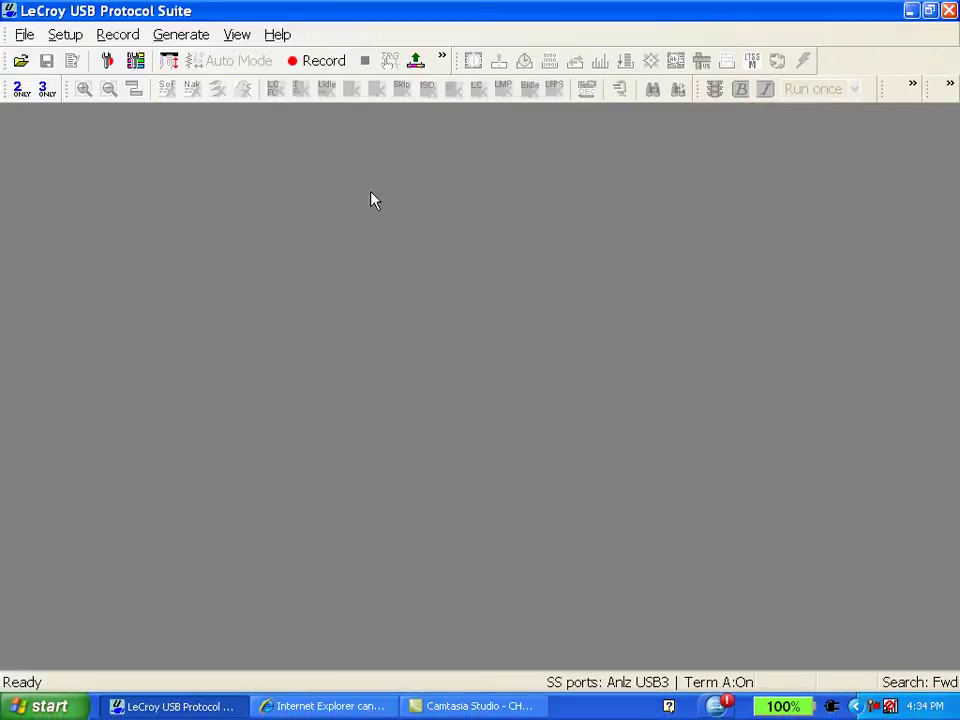
left_click(322, 61)
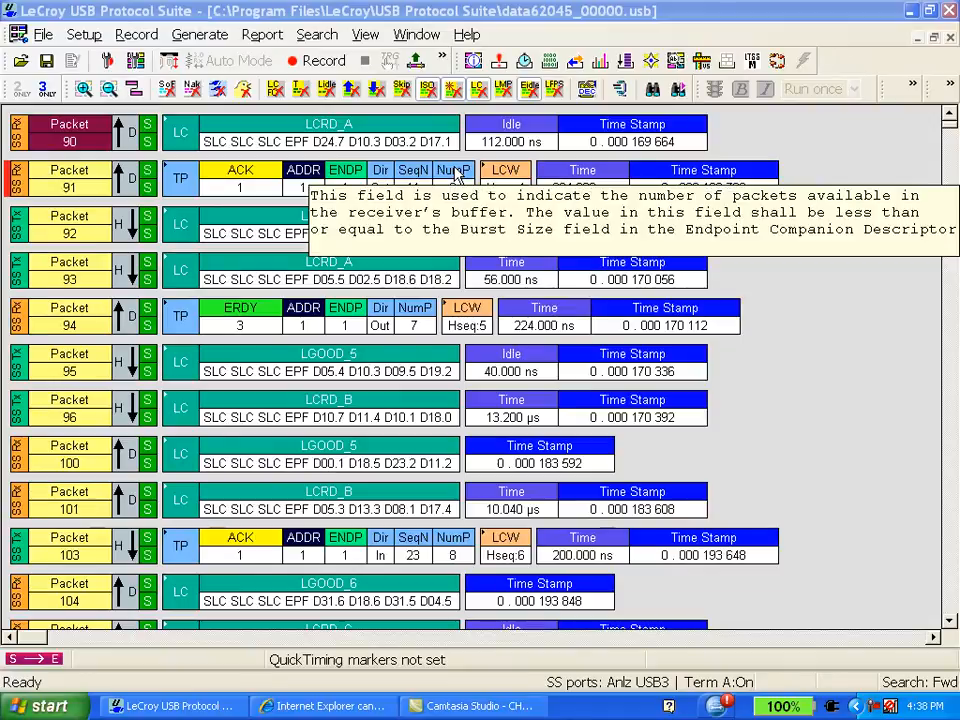
left_click(951, 40)
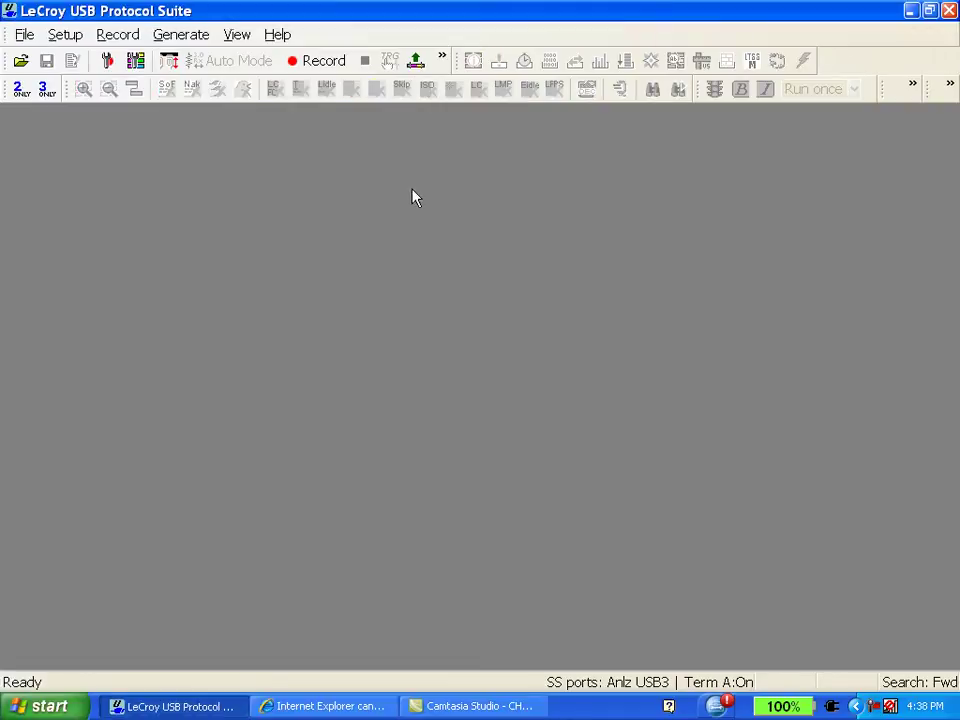
Add LGOOD and LCRD_x Link Command Flow Control events to the USB 3.0 Rec Rules
left_click(108, 60)
left_click(368, 42)
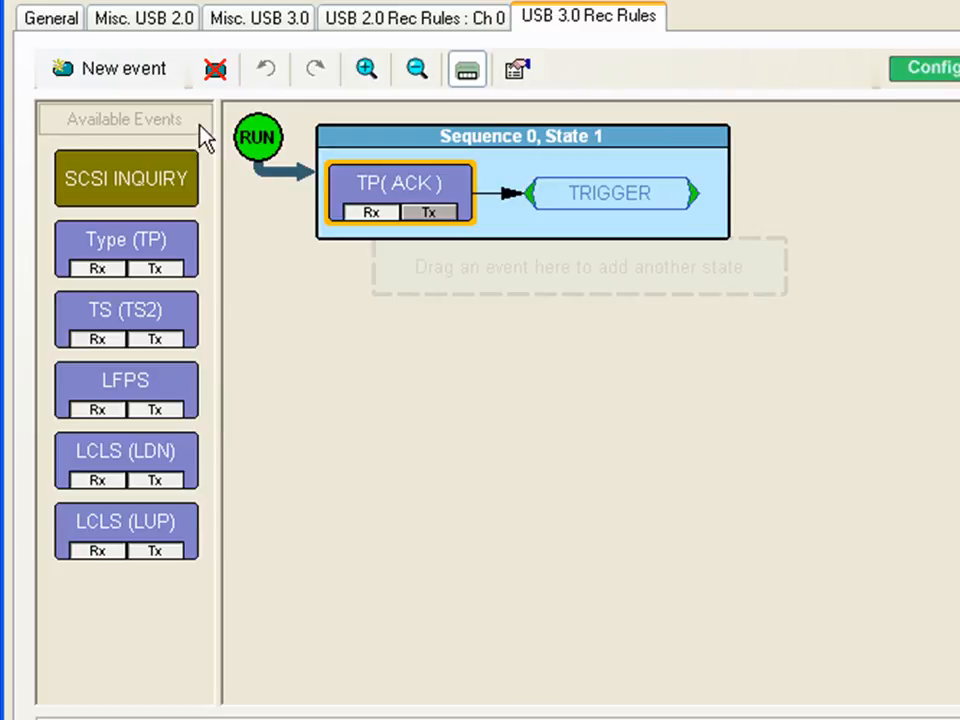
left_click(134, 72)
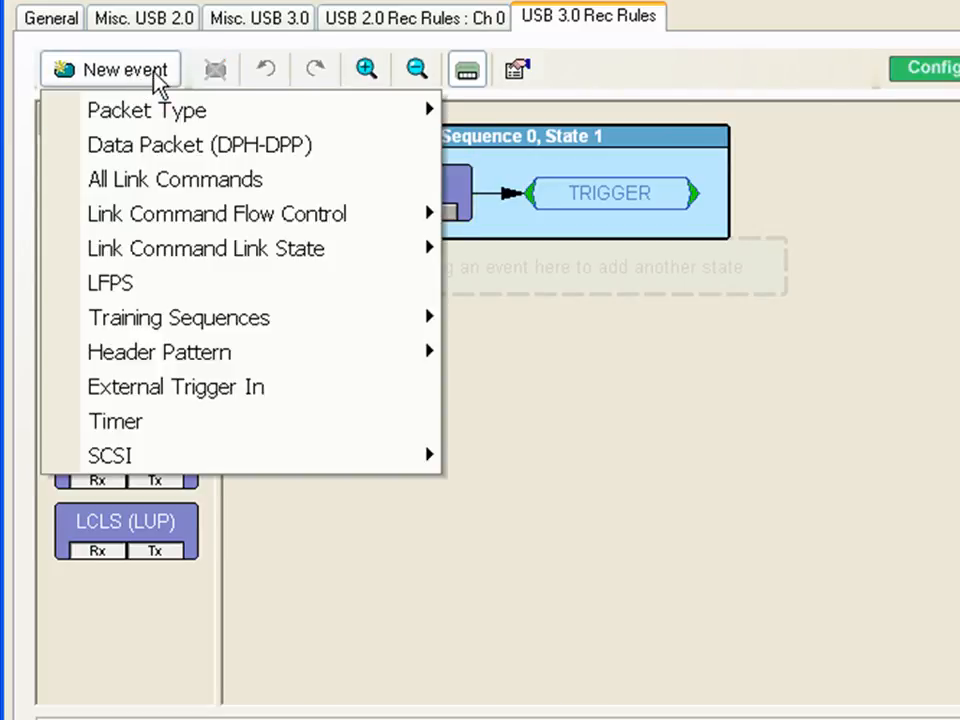
mouse_move(217, 213)
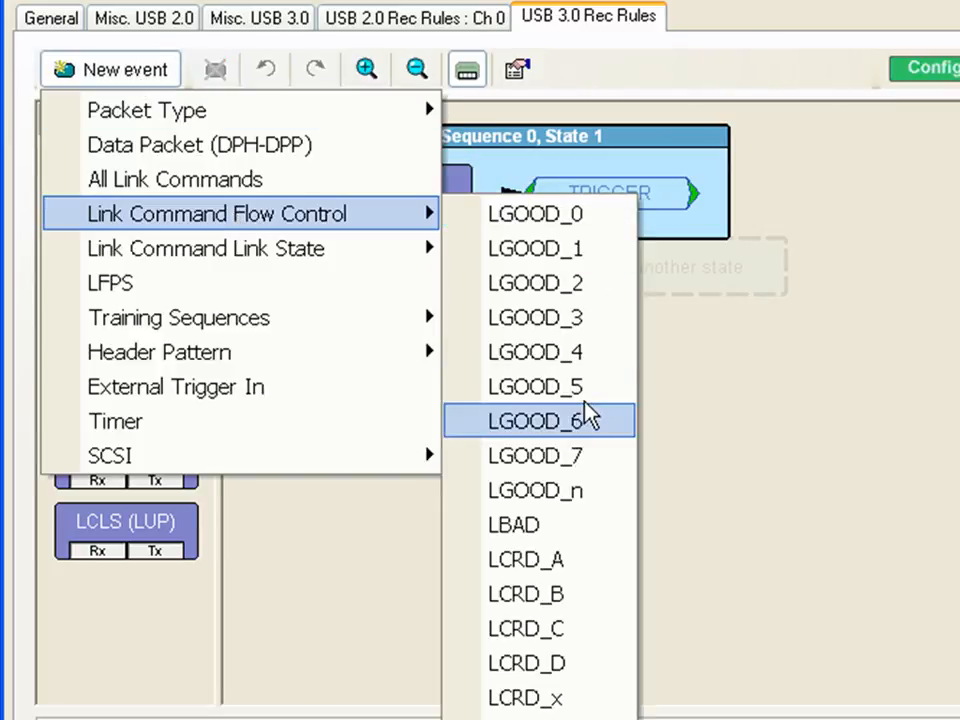
left_click(560, 493)
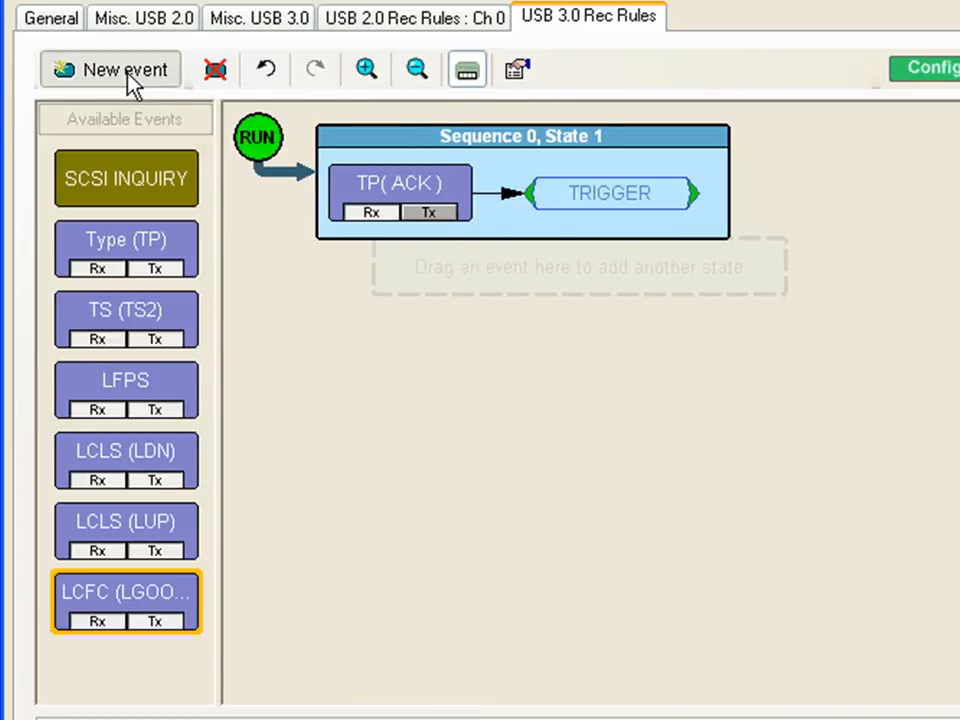
left_click(130, 72)
mouse_move(206, 248)
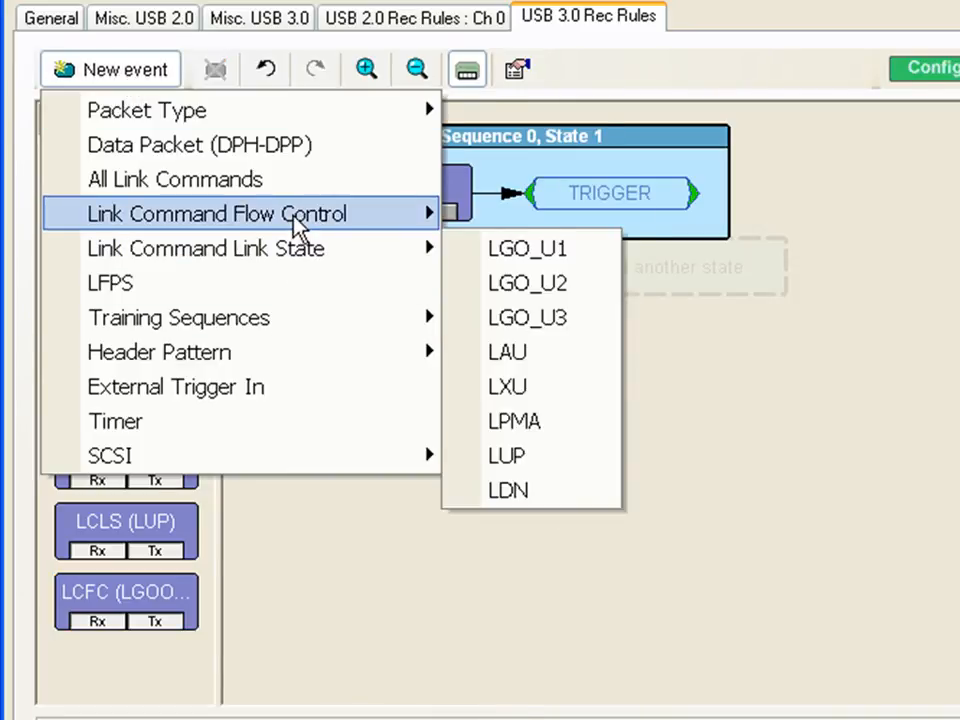
left_click(520, 695)
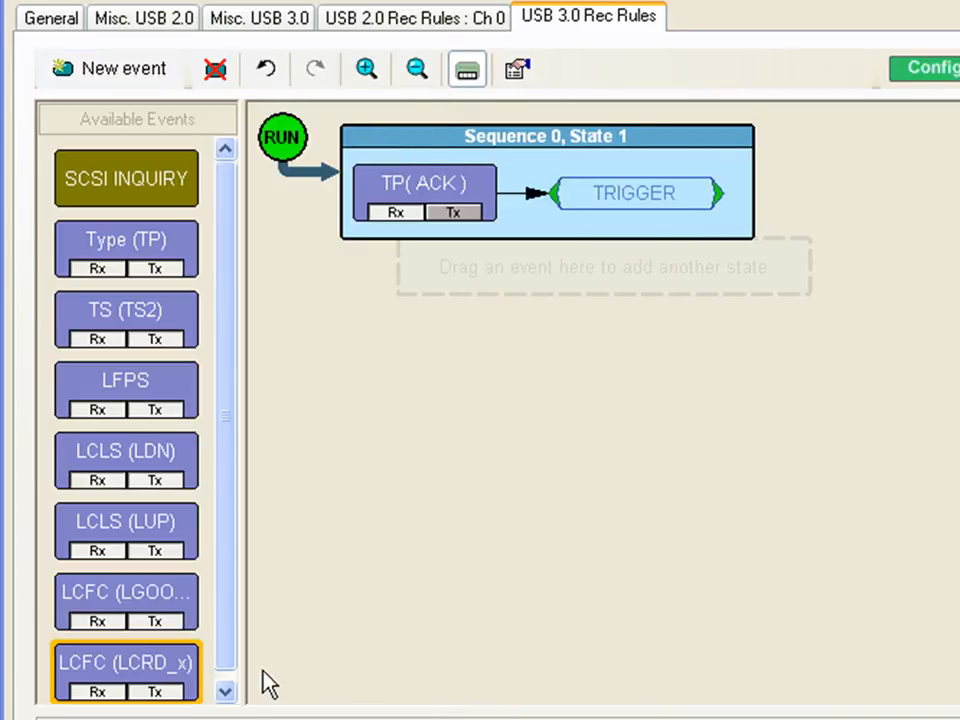
Place LCRD_x in the sequence state set to Filter Out and accept the recording options
mouse_move(125, 665)
left_mouse_down()
mouse_move(421, 417)
mouse_move(430, 215)
left_mouse_up()
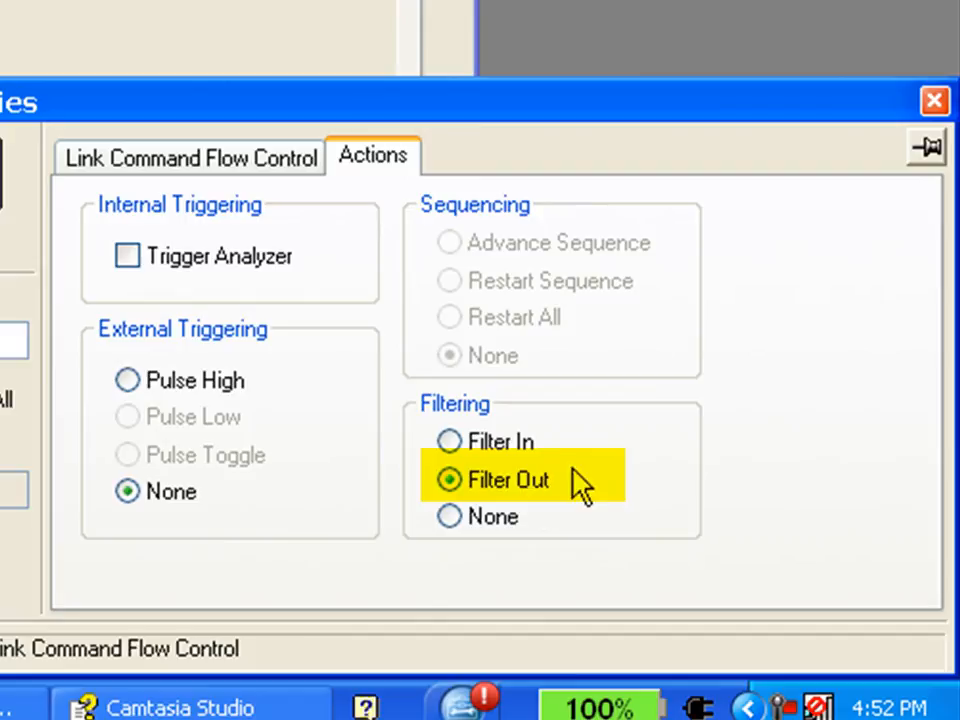
left_click(933, 100)
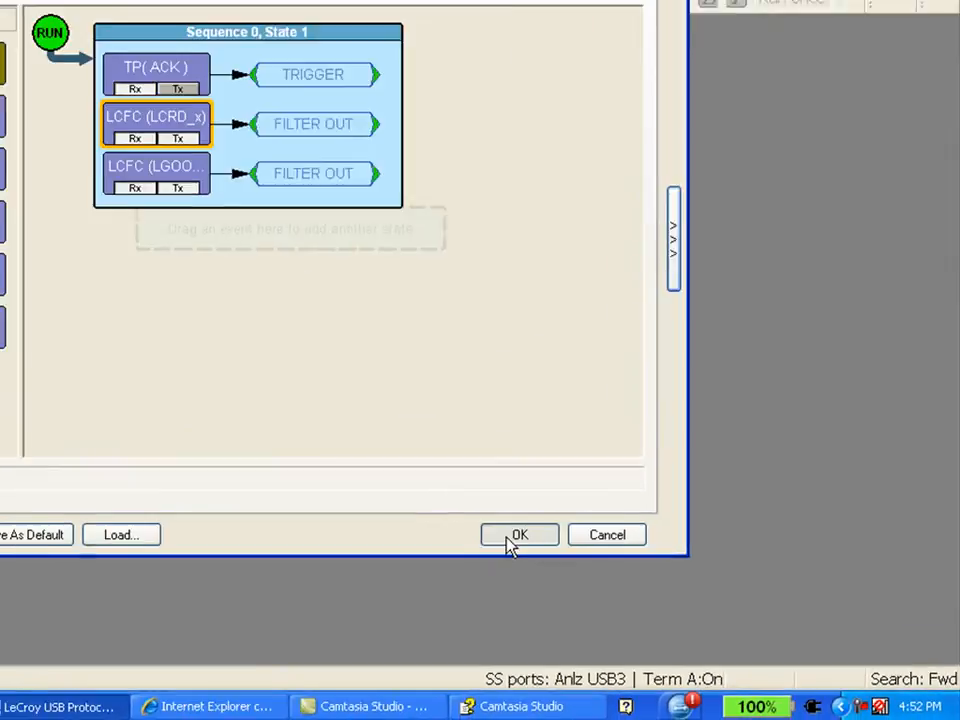
left_click(234, 424)
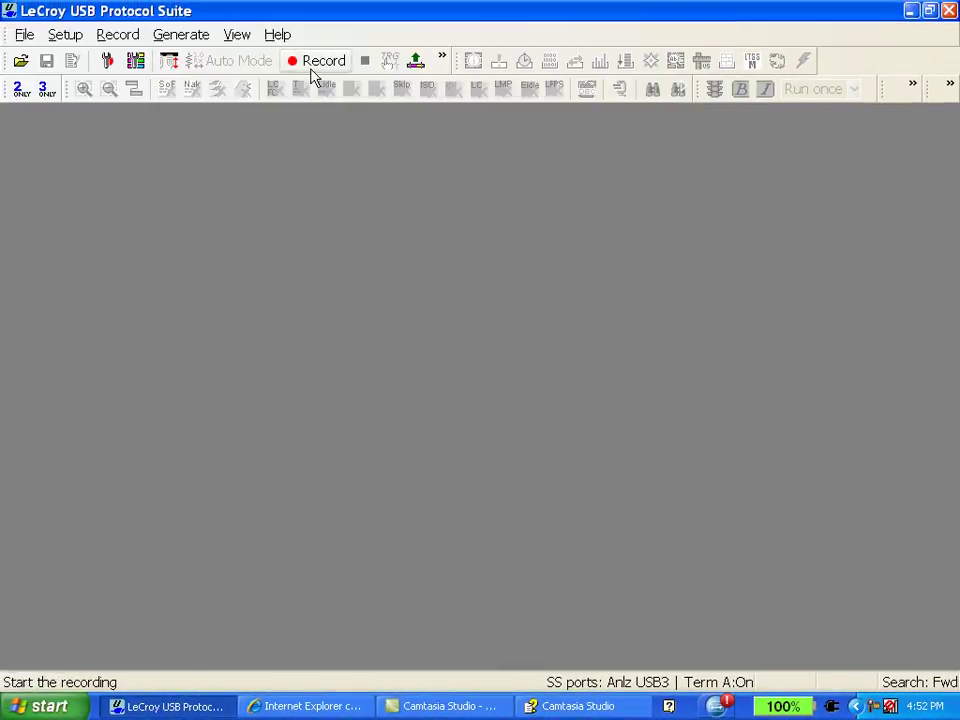
Record a trace with LGOOD/LCRD filtered out, let it trigger on the ACK, then close it
left_click(318, 61)
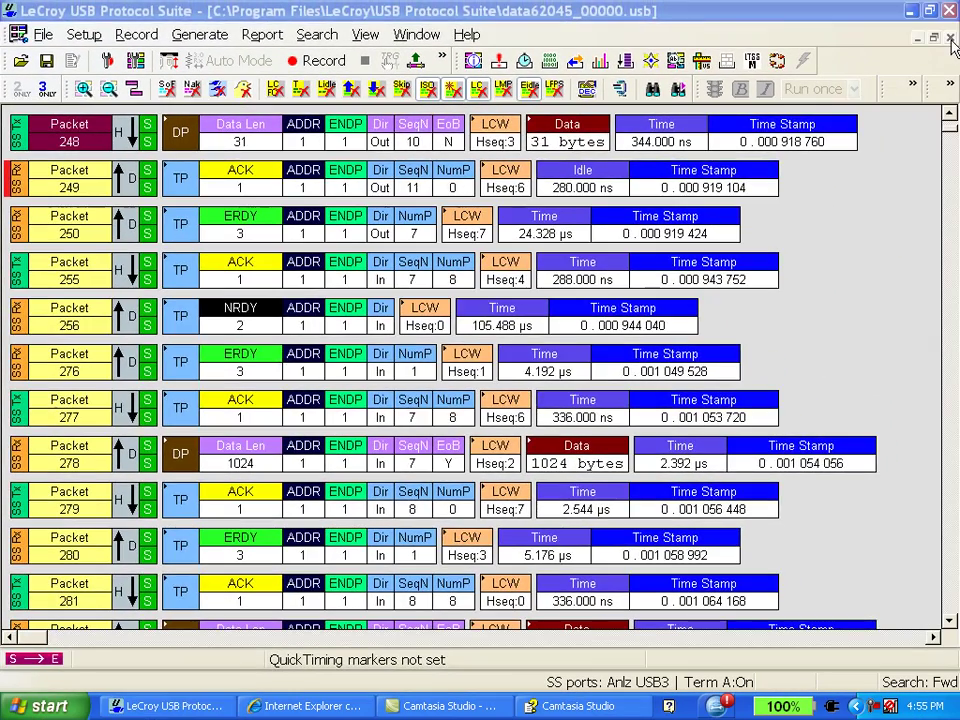
left_click(948, 36)
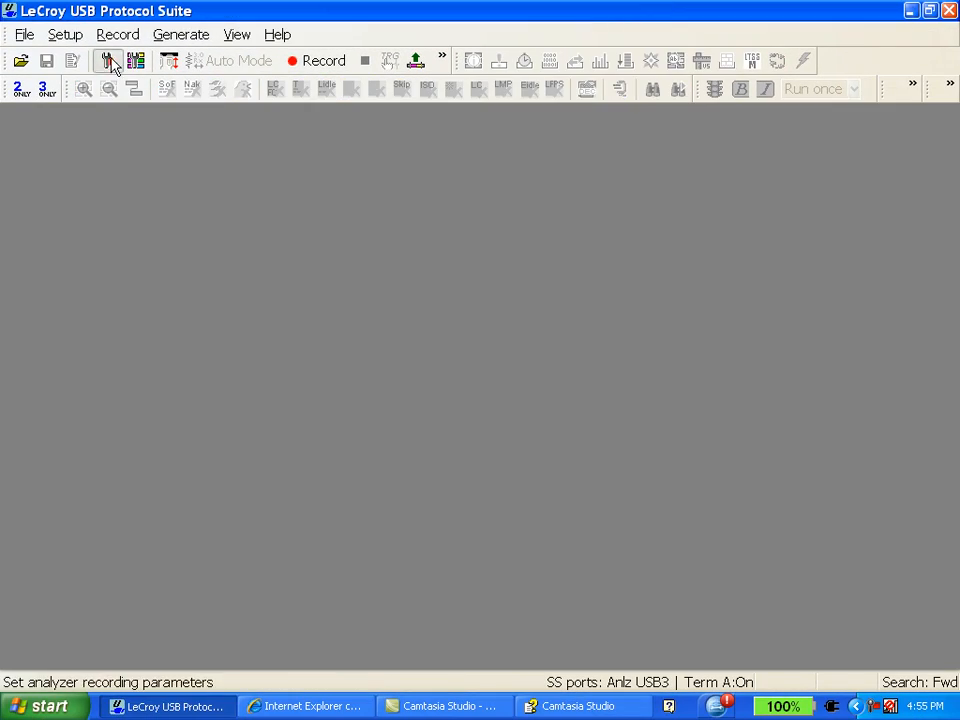